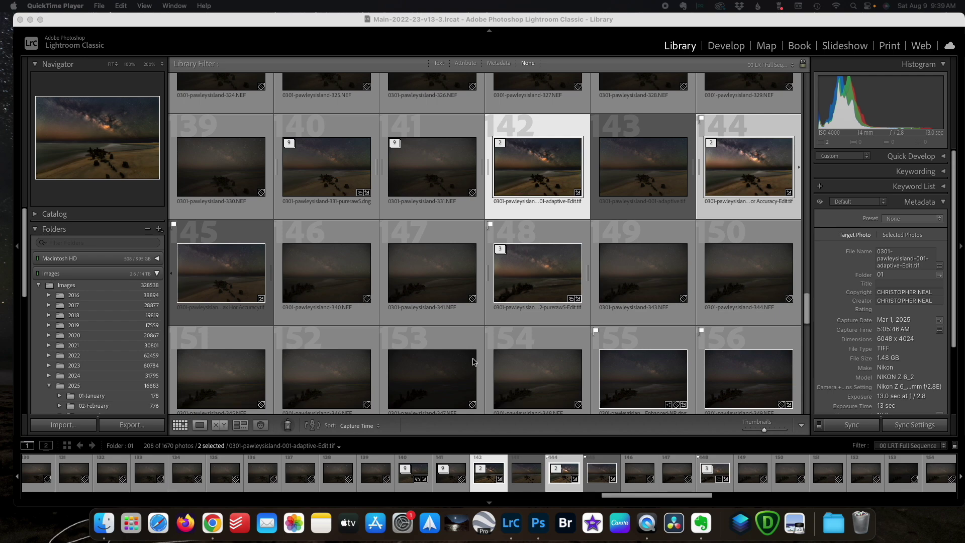
Open the 337 pureraw5 beach DNG in Develop and apply the Adaptive Color profile.
{"action": "double_click", "coordinate": [554, 242]}
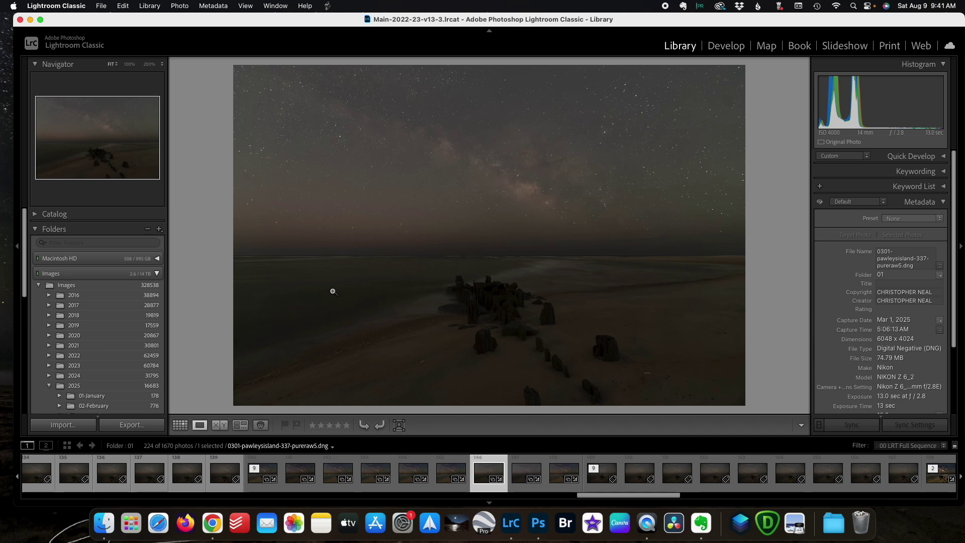
{"action": "key", "text": "d"}
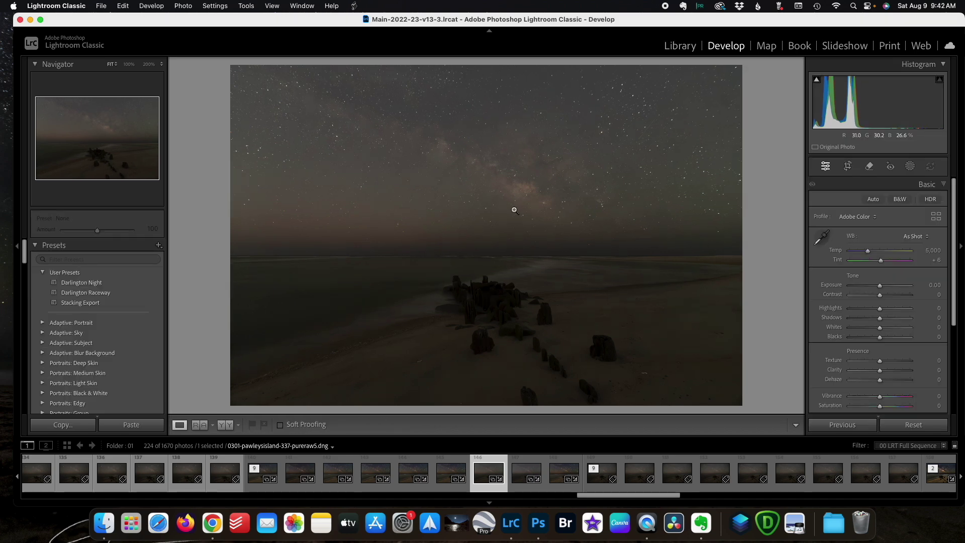
{"action": "left_click", "coordinate": [848, 217]}
{"action": "left_click", "coordinate": [866, 201]}
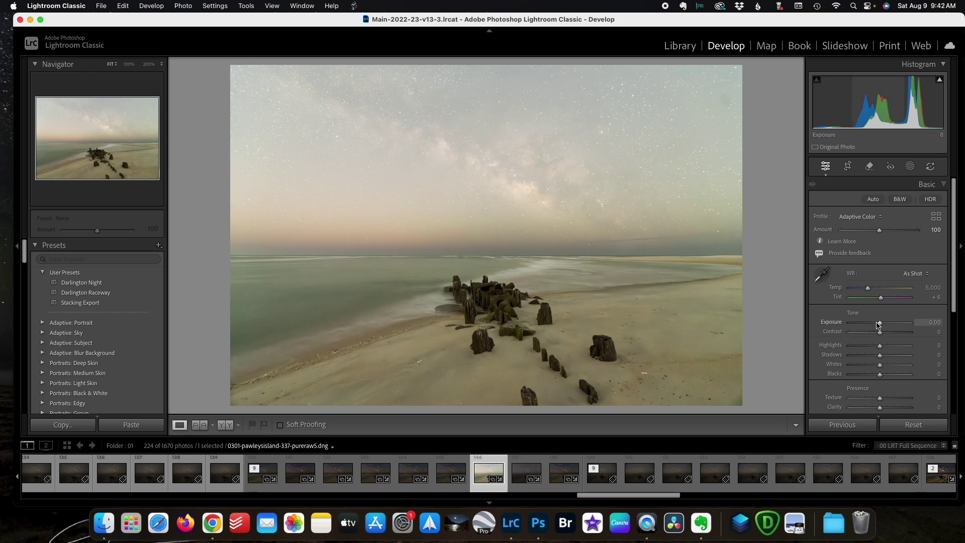
Lower the beach photo's exposure to −1.50.
{"action": "left_click_drag", "start_coordinate": [878, 323], "coordinate": [869, 323]}
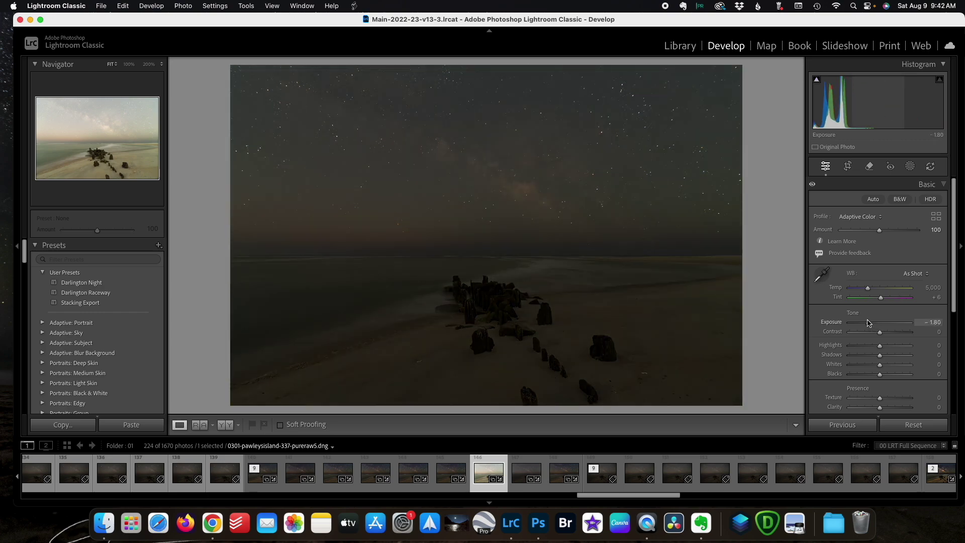
{"action": "left_click_drag", "start_coordinate": [868, 323], "coordinate": [871, 324]}
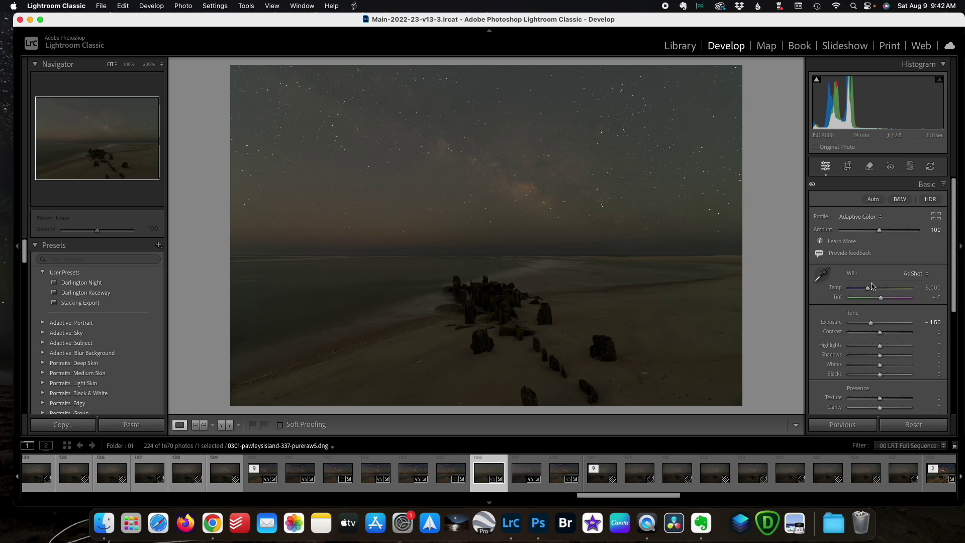
Set white balance to Auto, then enter a temperature of 4850.
{"action": "left_click", "coordinate": [921, 274]}
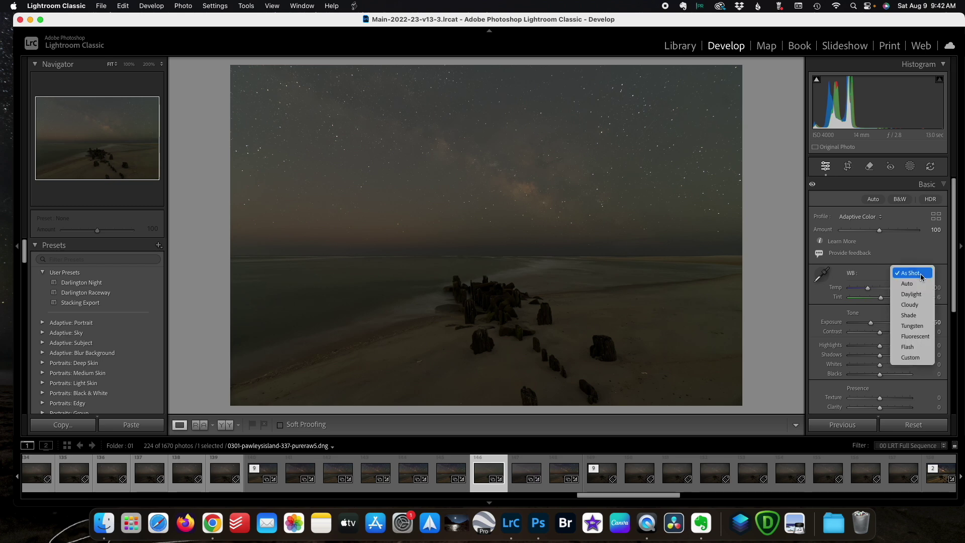
{"action": "left_click", "coordinate": [922, 287]}
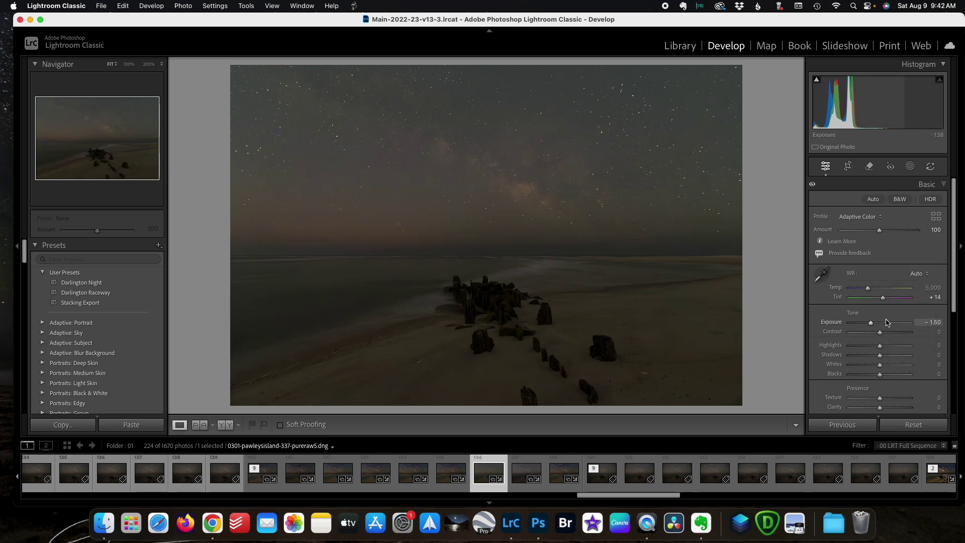
{"action": "left_click", "coordinate": [934, 287]}
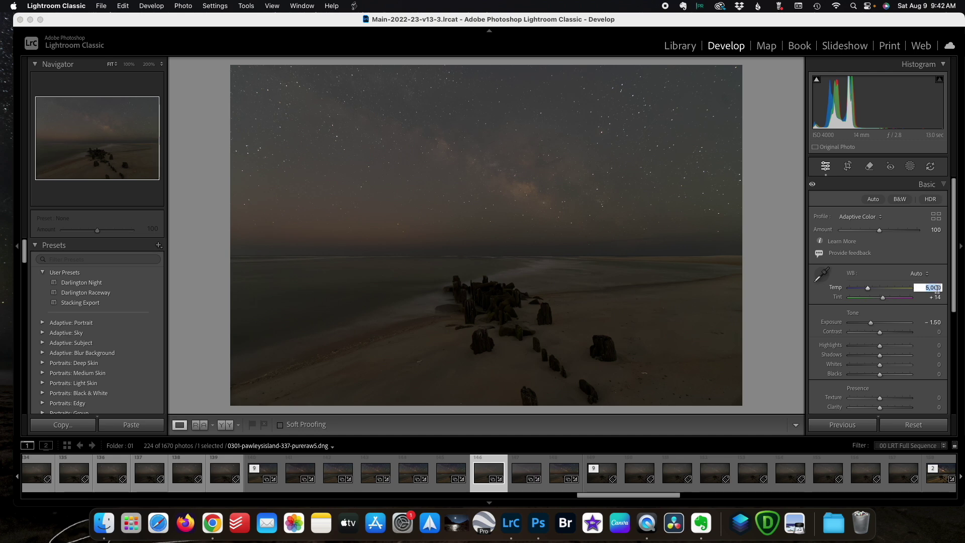
{"action": "type", "text": "48"}
{"action": "type", "text": "50"}
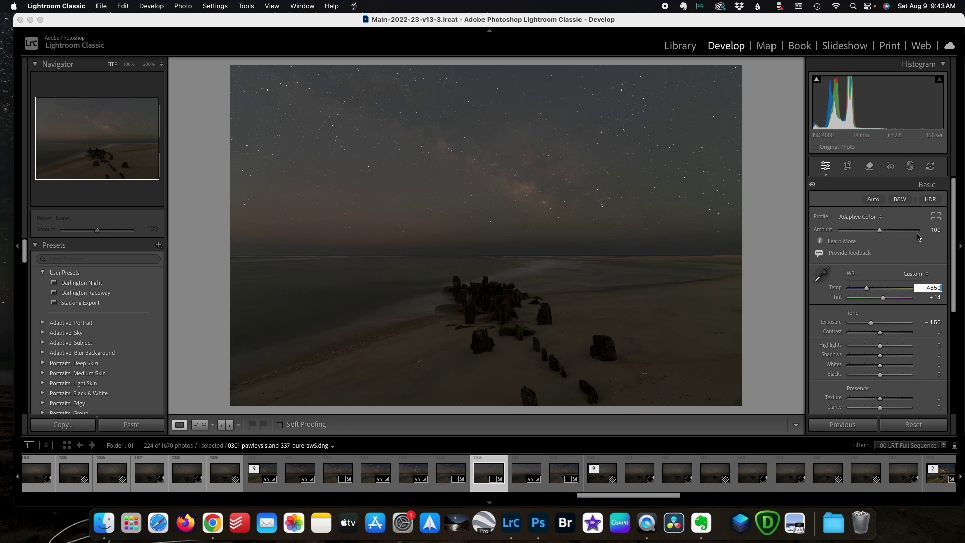
Glance at the Masking panel, return to Basic, then switch to the Library grid.
{"action": "left_click", "coordinate": [910, 166]}
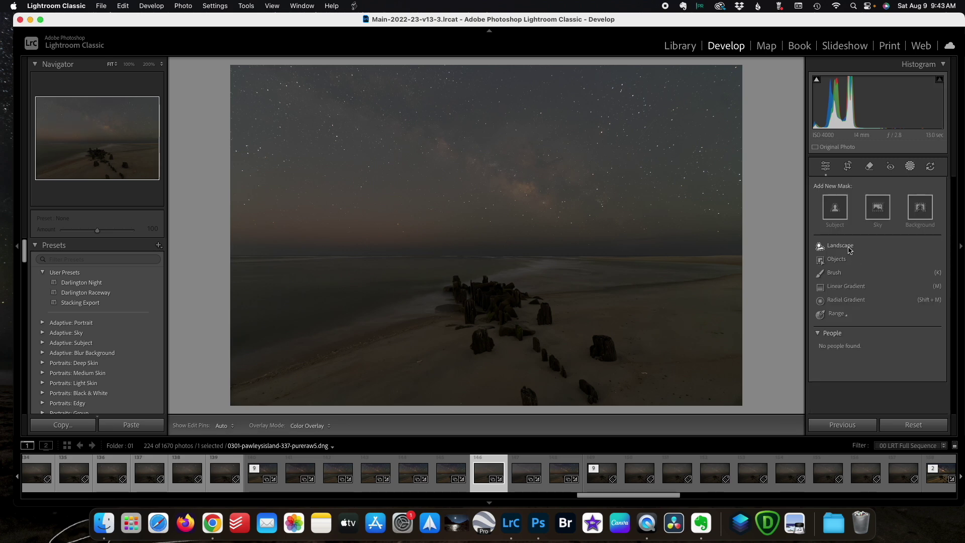
{"action": "mouse_move", "coordinate": [840, 246]}
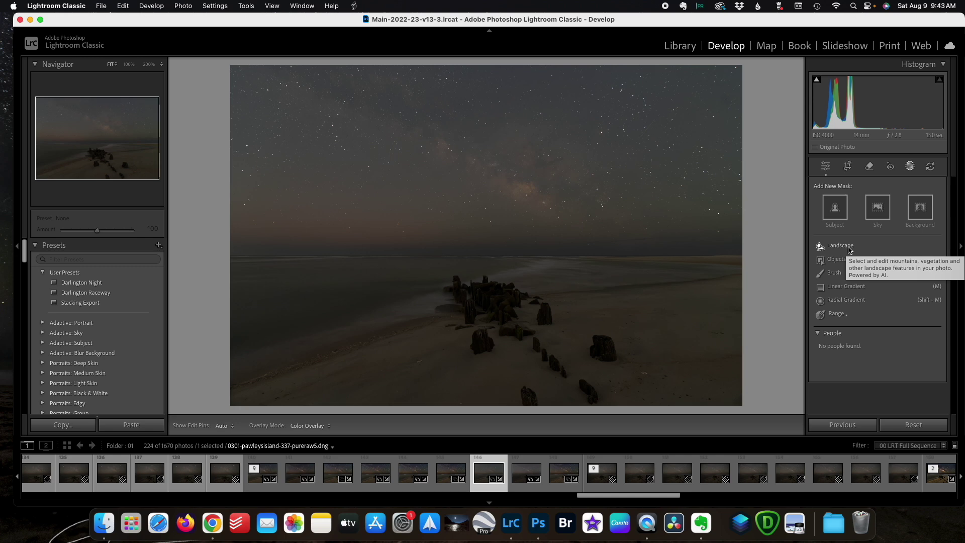
{"action": "left_click", "coordinate": [912, 167]}
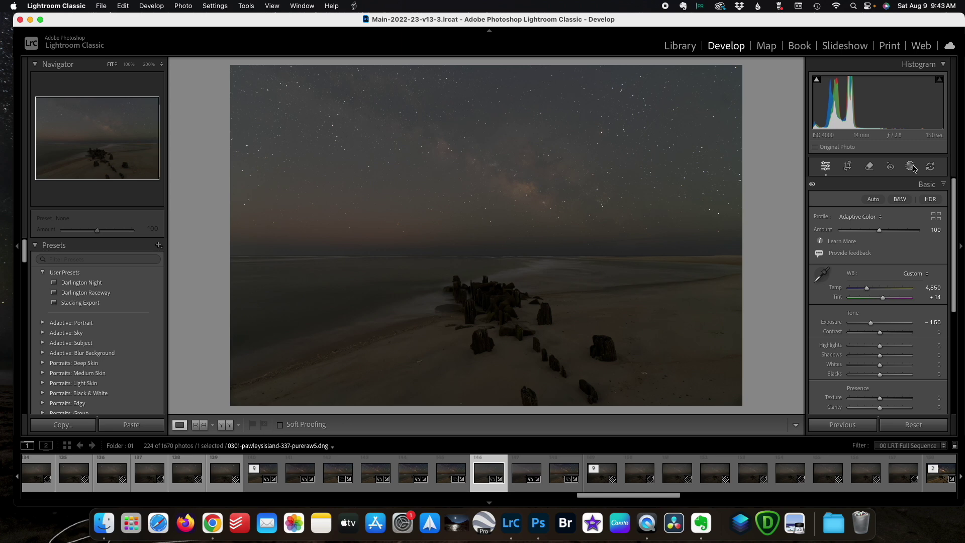
{"action": "key", "text": "g"}
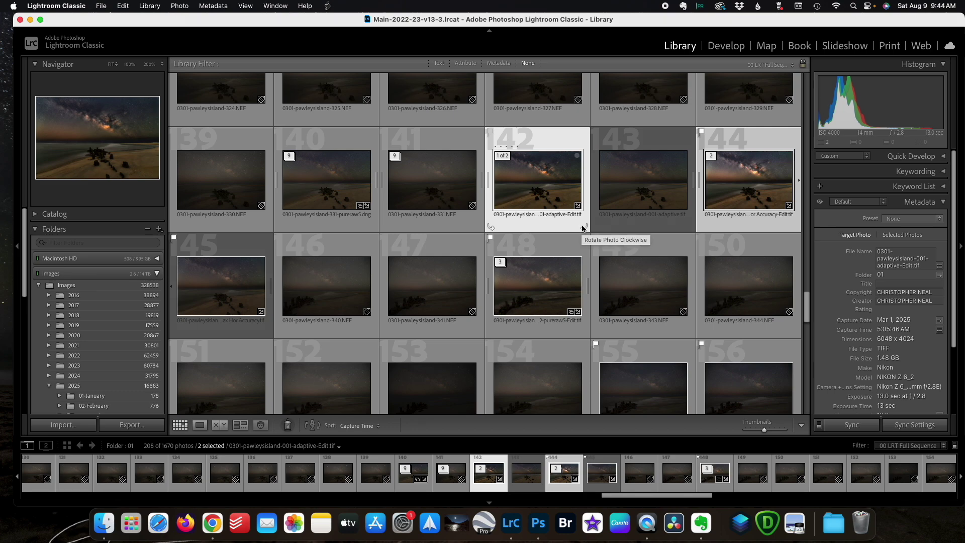
Compare the two TIF edits side by side, inspecting the rocks at 200% before returning to Fit.
{"action": "key", "text": "c"}
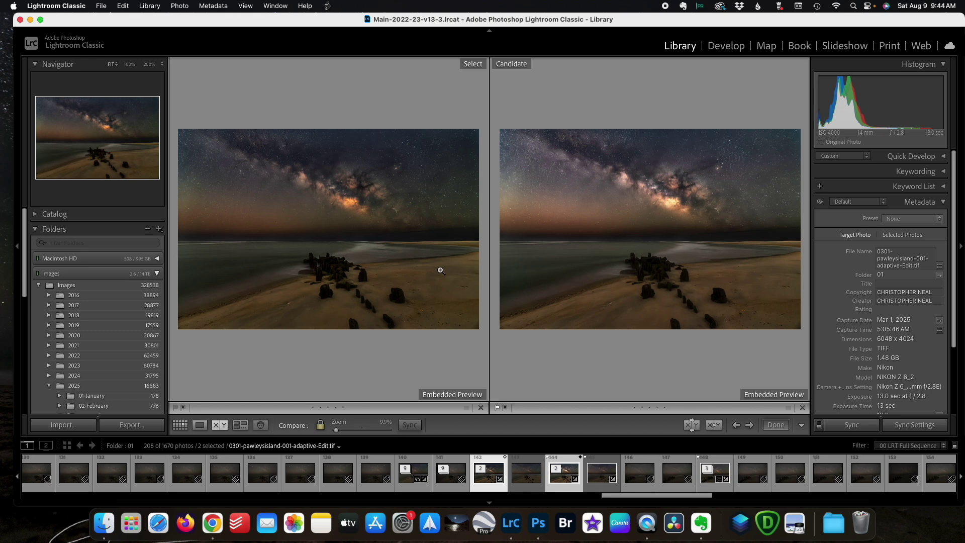
{"action": "left_click_drag", "start_coordinate": [366, 200], "coordinate": [349, 196]}
{"action": "left_click", "coordinate": [341, 273]}
{"action": "left_click_drag", "start_coordinate": [334, 197], "coordinate": [336, 237]}
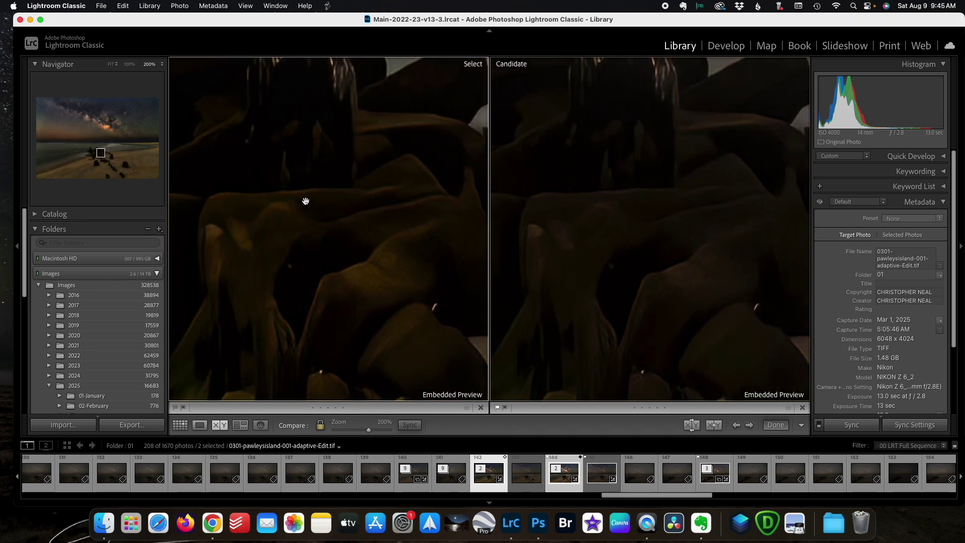
{"action": "left_click_drag", "start_coordinate": [306, 201], "coordinate": [383, 173]}
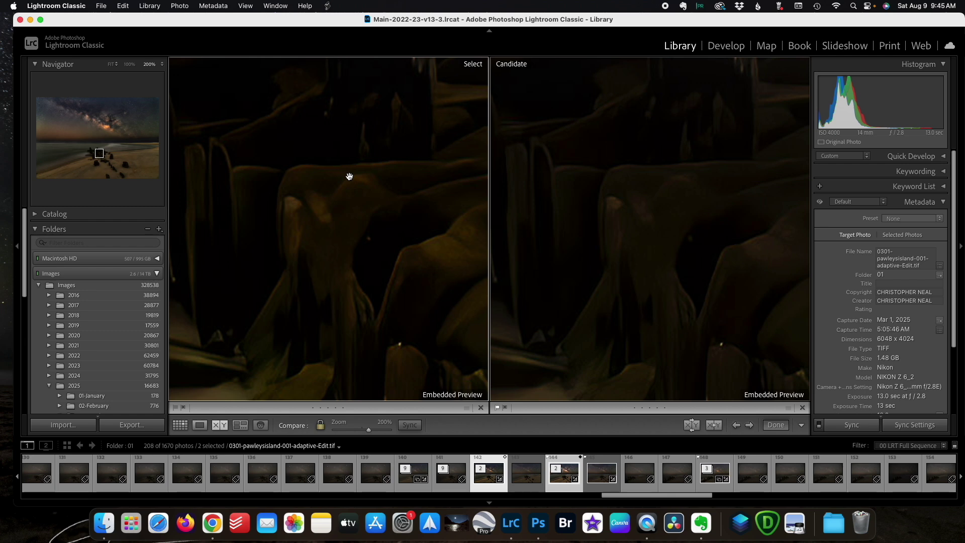
{"action": "left_click", "coordinate": [347, 199]}
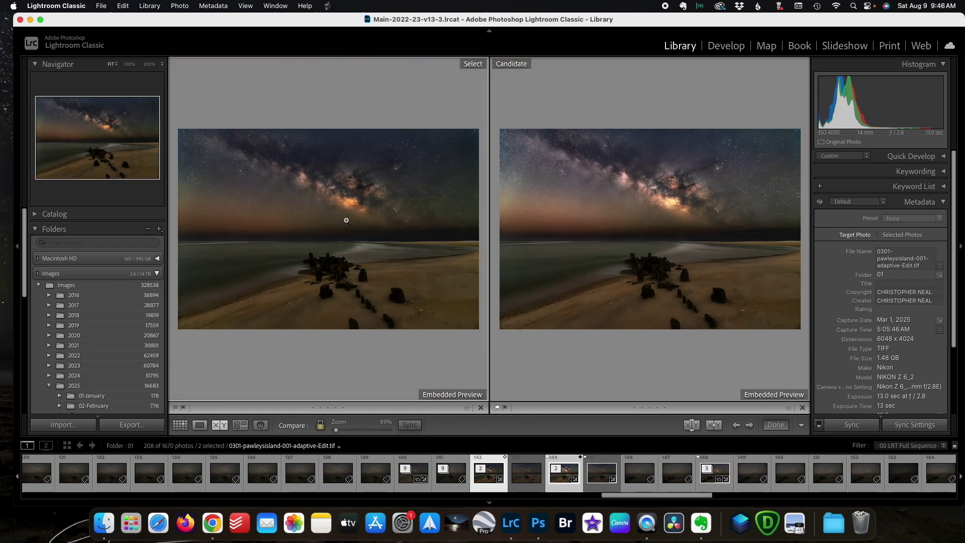